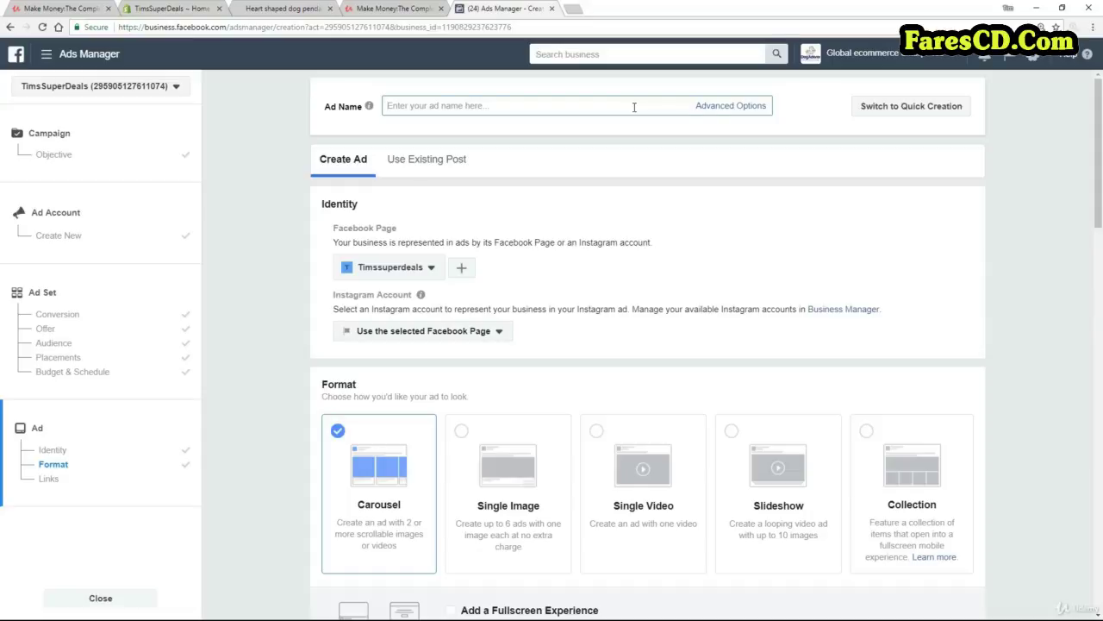
# Step: Name the ad "Advert 1" and choose the Single Image format
pyautogui.write('Advert 1')
pyautogui.scroll(-2, 266, 356)
pyautogui.scroll(-1, 266, 356)
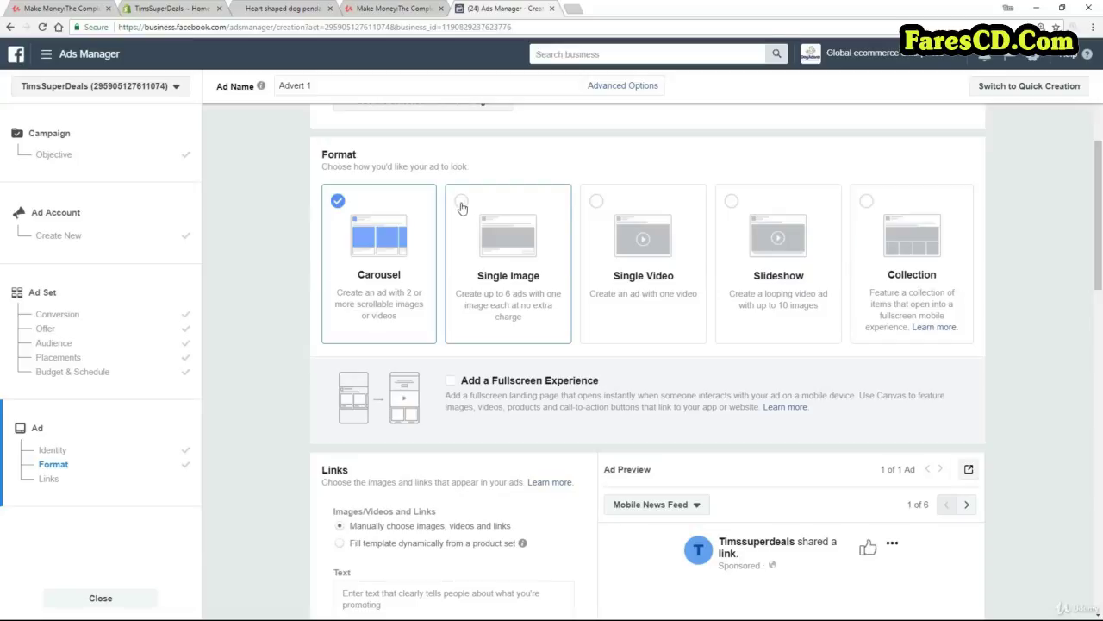
pyautogui.click(461, 203)
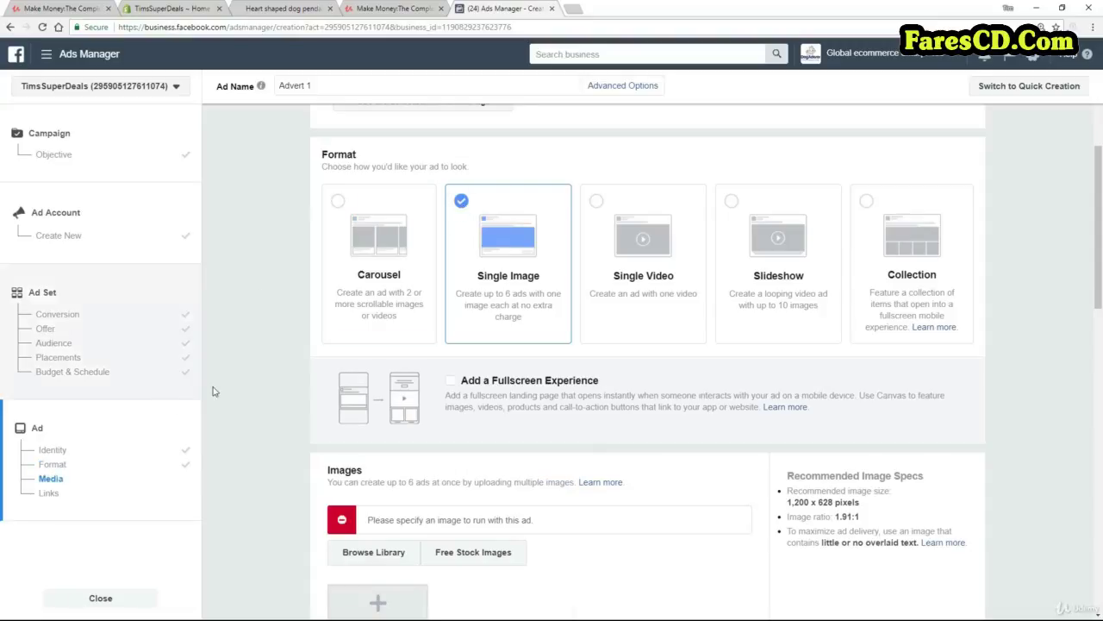
# Step: Upload the silver heart pendant image HTB1Hdp9NpXXXXbsapXXq6xXFXXXn as the ad's image
pyautogui.scroll(-2, 270, 348)
pyautogui.scroll(-1, 270, 347)
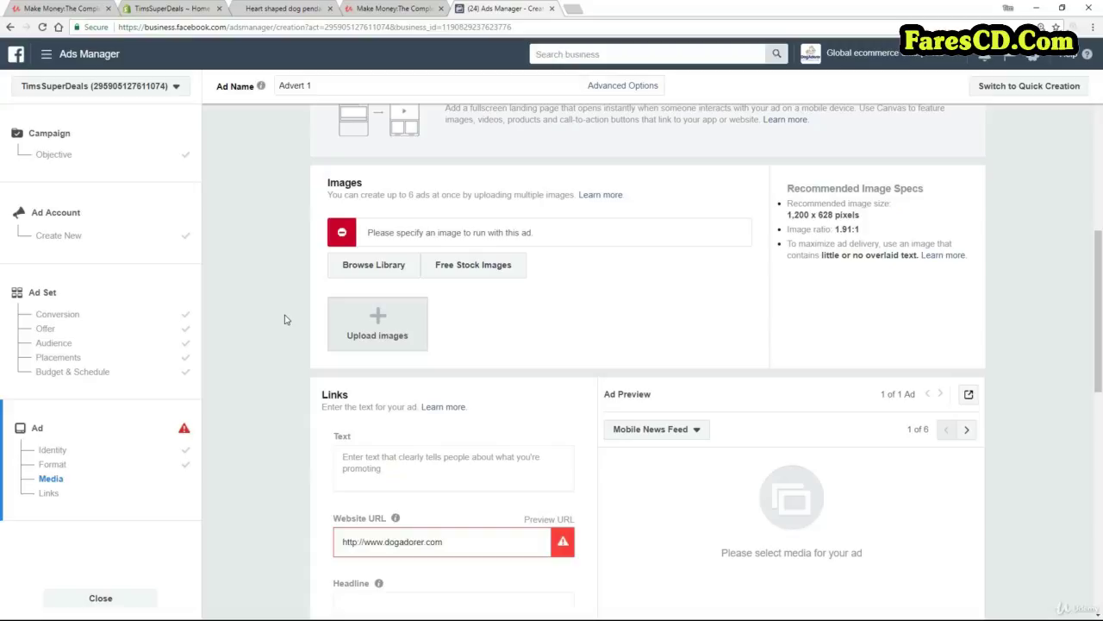
pyautogui.click(377, 317)
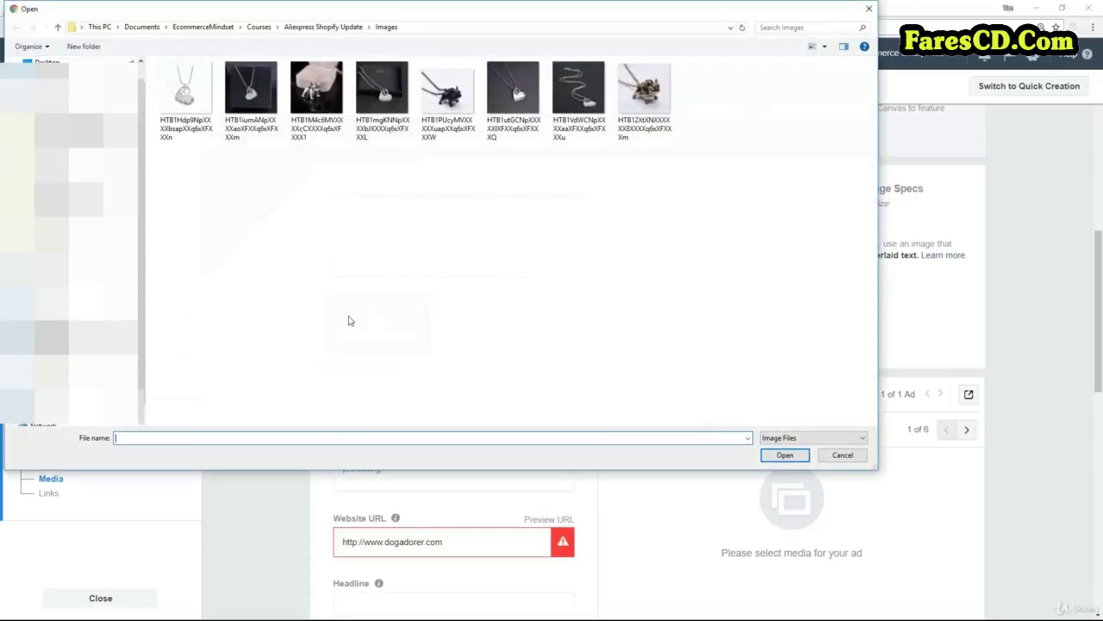
pyautogui.click(182, 93)
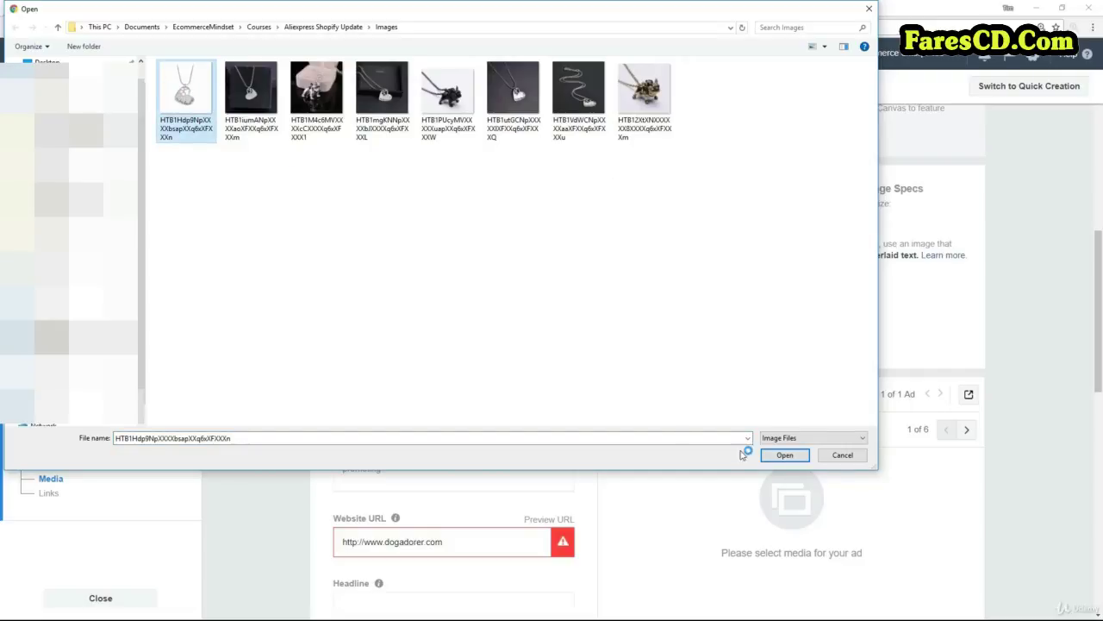
pyautogui.click(785, 455)
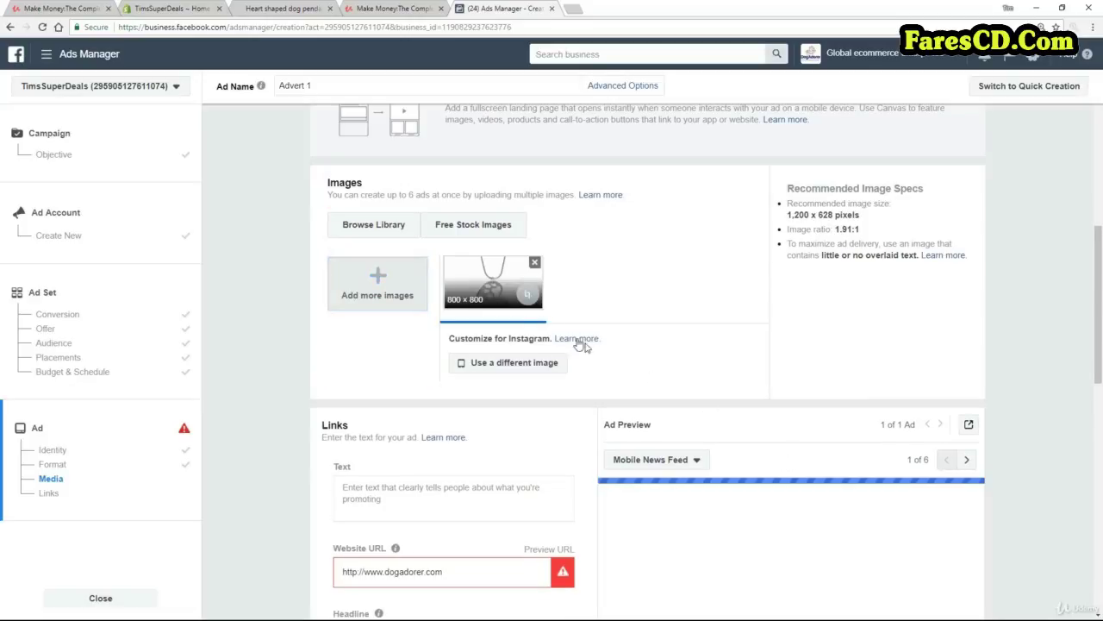
# Step: Crop the Facebook version of the image so the frame covers the whole heart pendant, check the Instagram version, and save the crop
pyautogui.click(528, 296)
pyautogui.moveTo(570, 276); pyautogui.dragTo(576, 315)
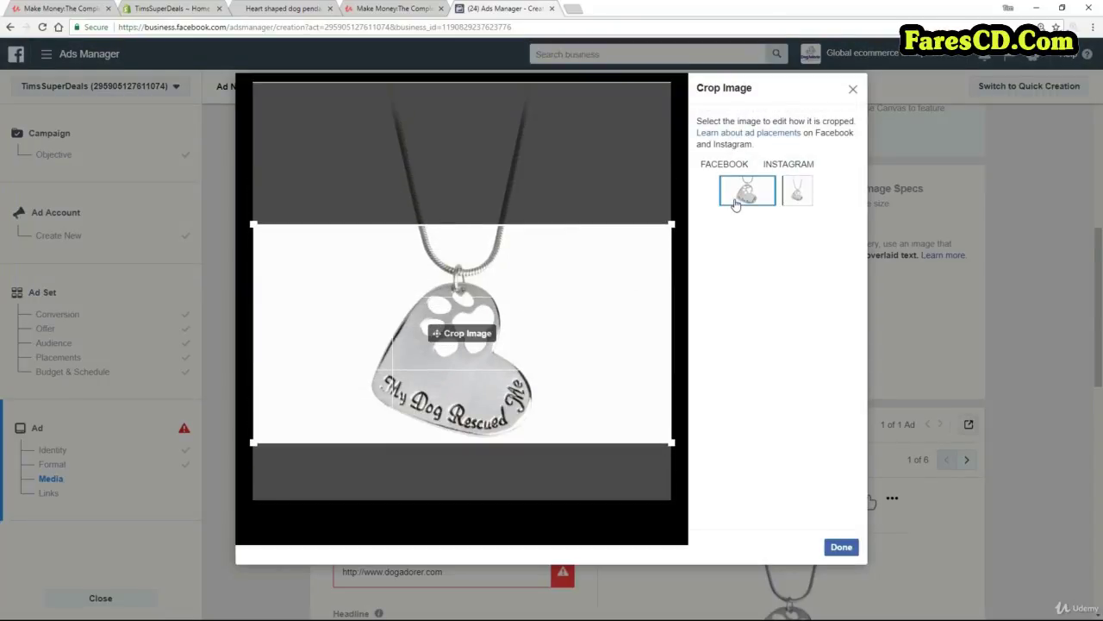
pyautogui.click(793, 196)
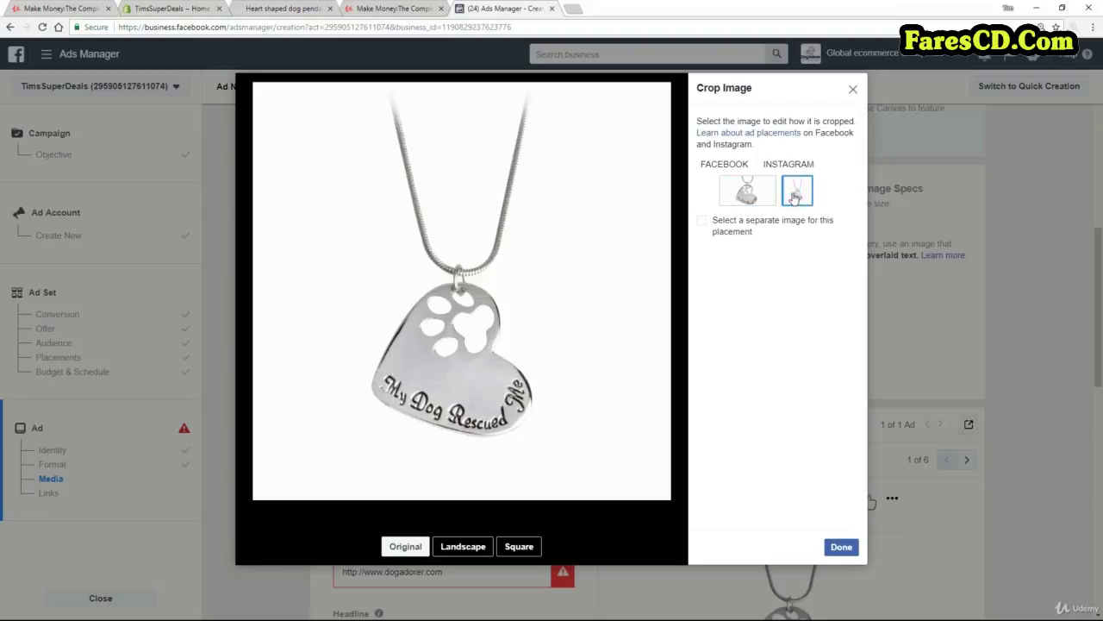
pyautogui.click(748, 193)
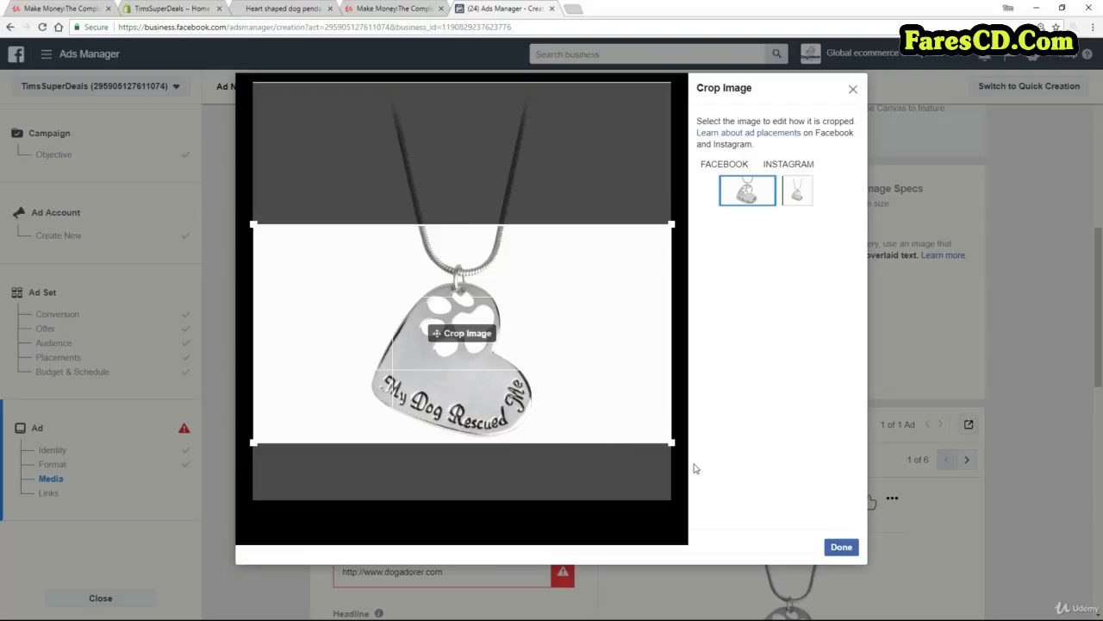
pyautogui.click(829, 549)
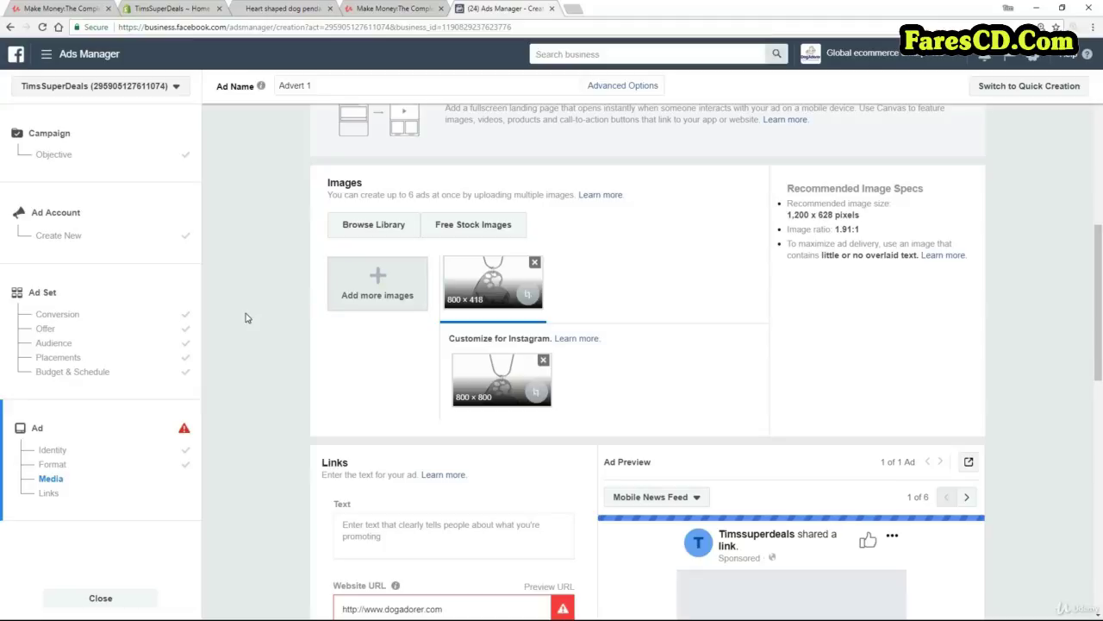
pyautogui.scroll(-3, 229, 337)
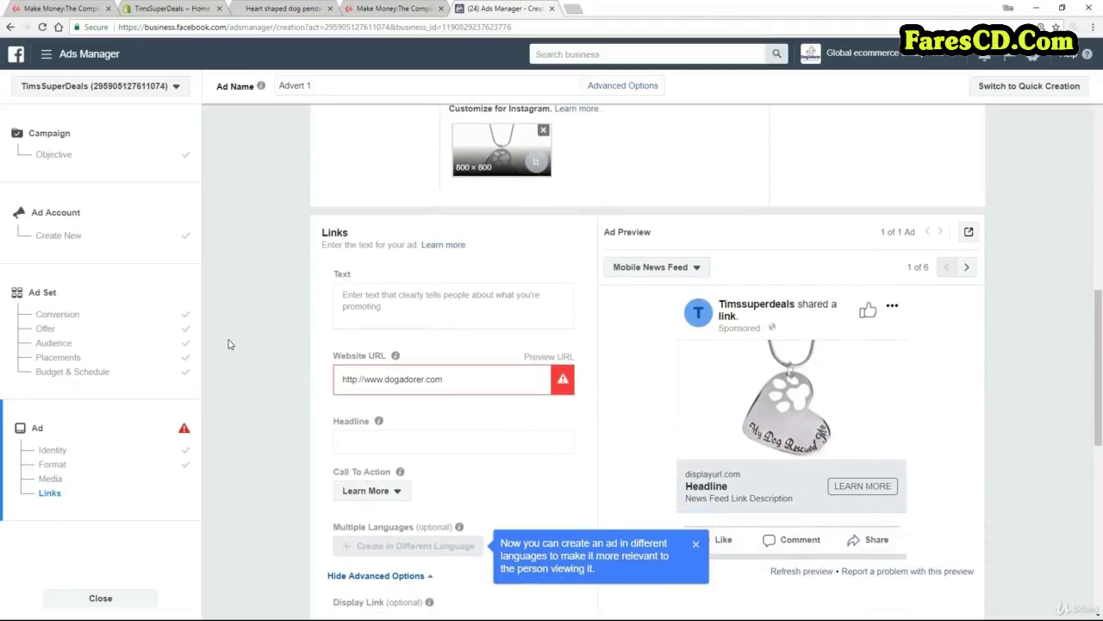
pyautogui.scroll(-1, 228, 345)
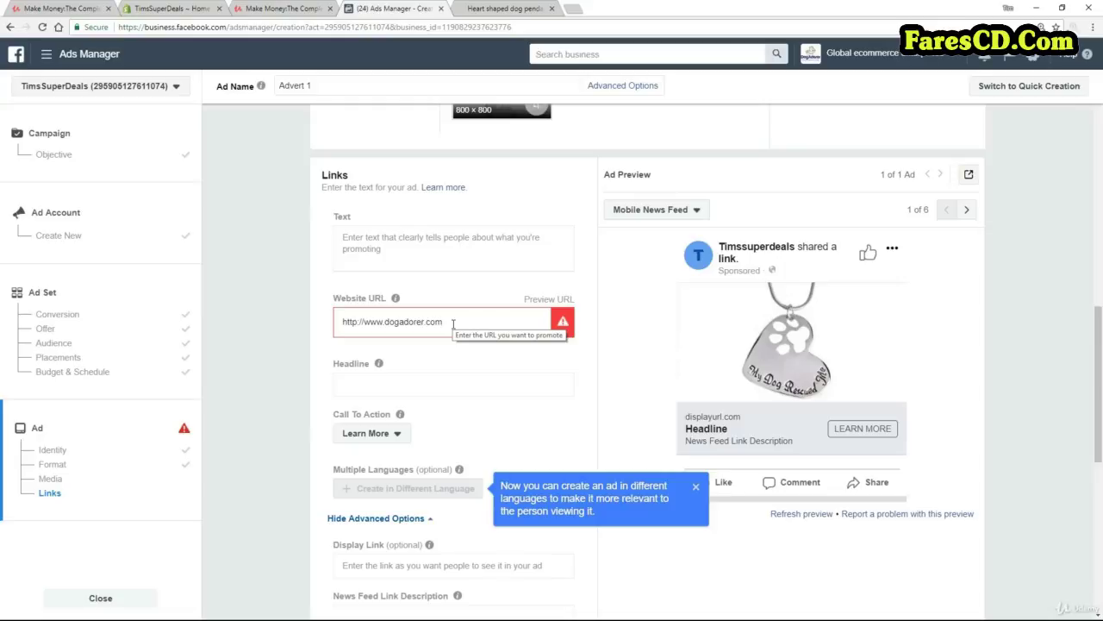
pyautogui.click(502, 9)
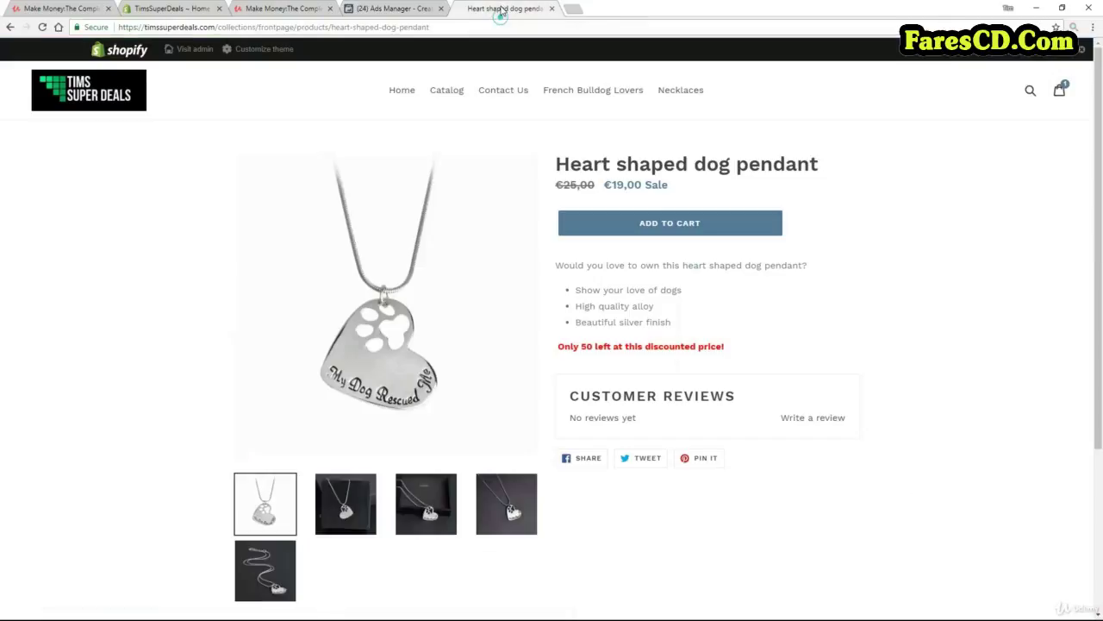
pyautogui.click(654, 25)
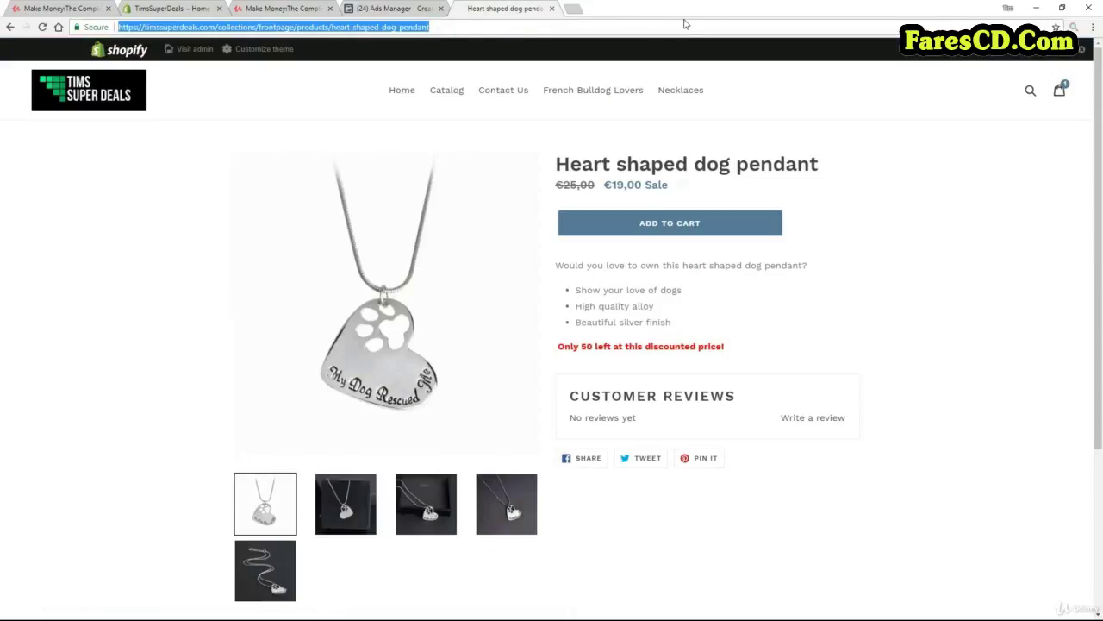
pyautogui.click(372, 10)
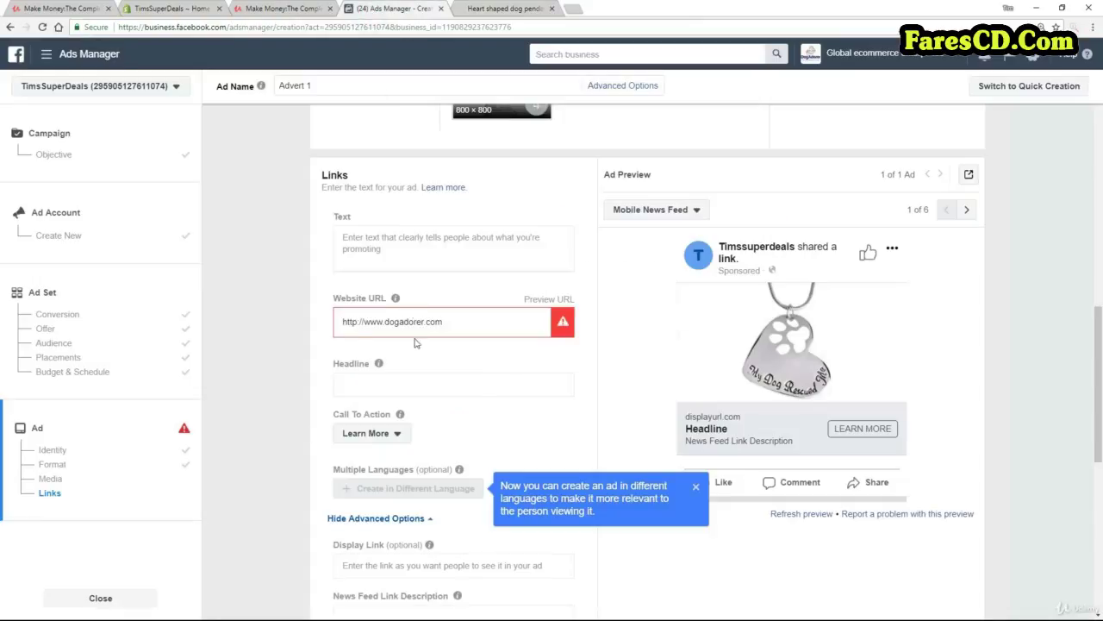
pyautogui.tripleClick(388, 321)
pyautogui.rightClick(391, 324)
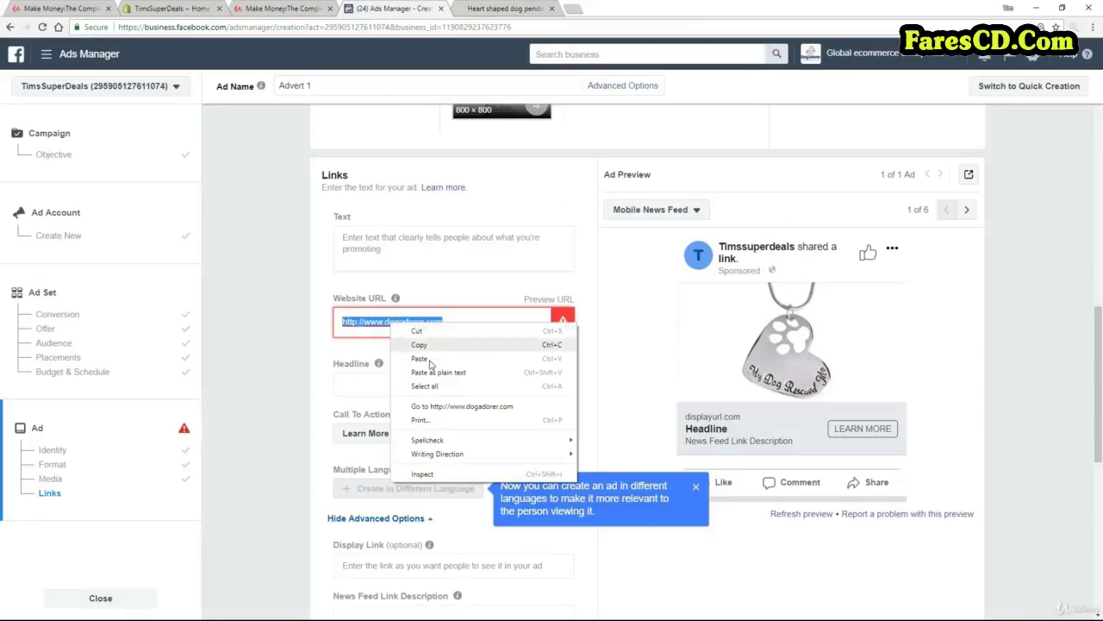
pyautogui.click(424, 358)
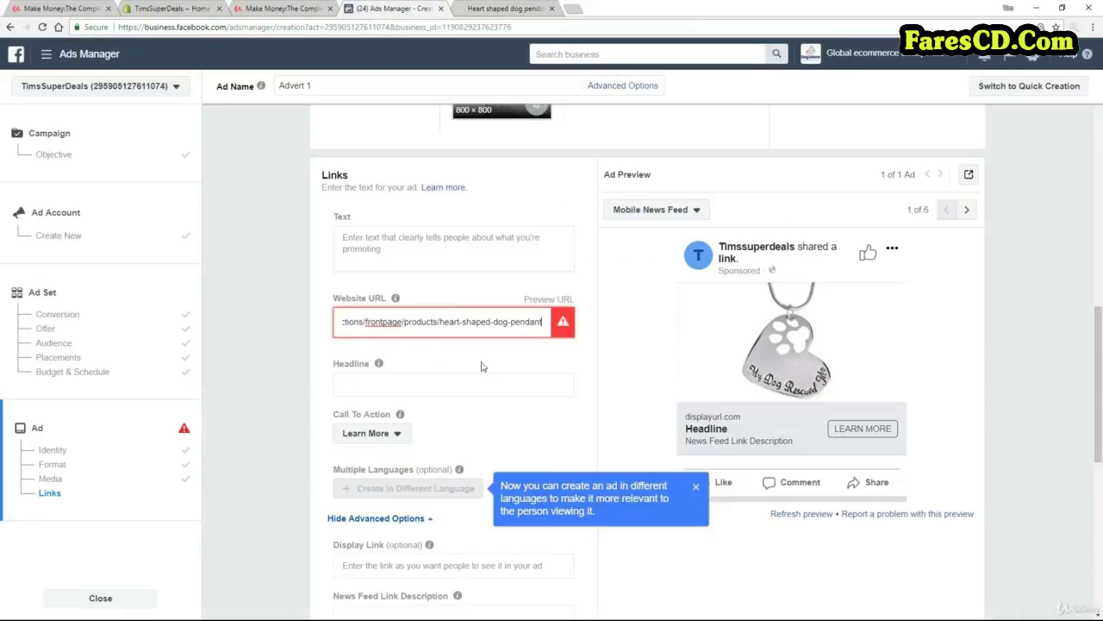
# Step: Set the ad headline to "Heart Shaped Dog Pendant" and check the description on the store's product page
pyautogui.click(456, 380)
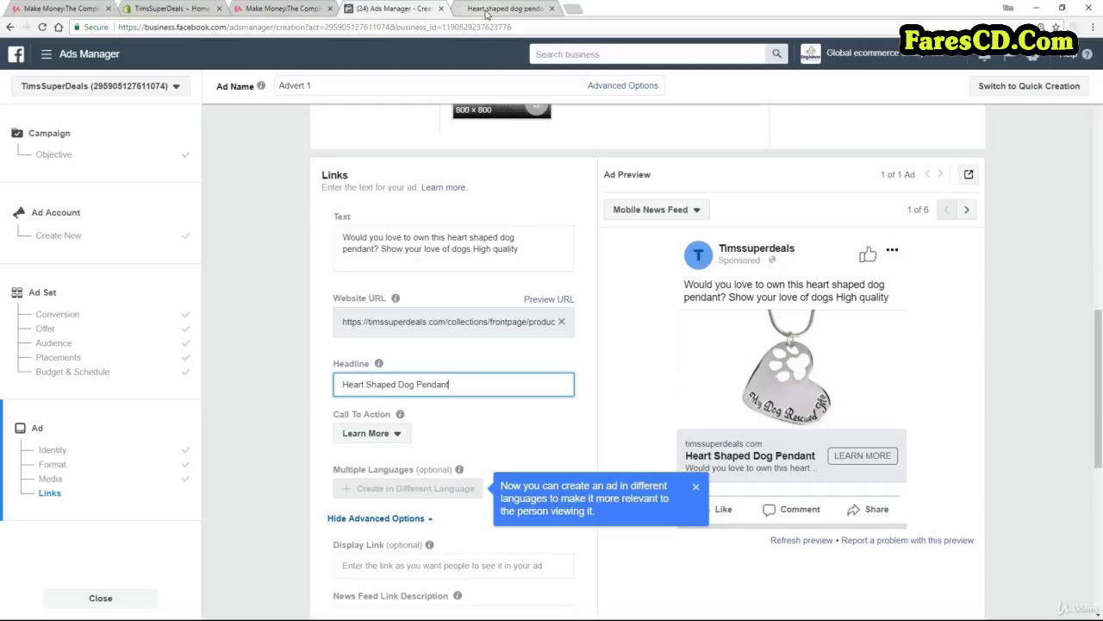
pyautogui.click(484, 10)
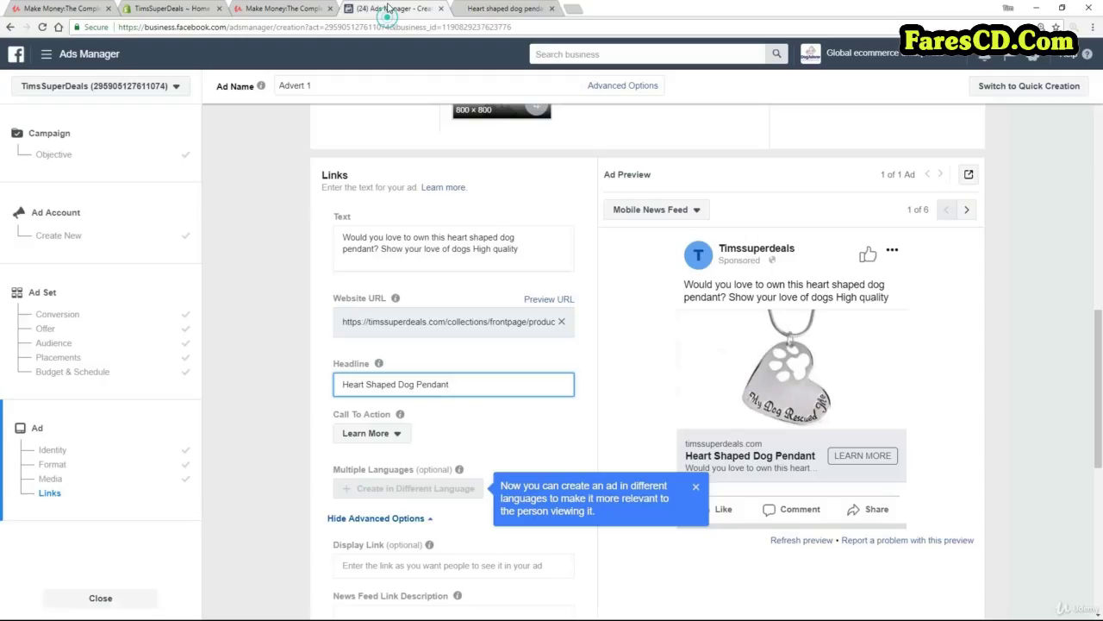
pyautogui.click(389, 10)
# Step: In the ad text, replace "Show your love of dogs High quality" with "Only 50 left at this discounted price!" copied from the product page
pyautogui.moveTo(383, 248); pyautogui.dragTo(522, 249)
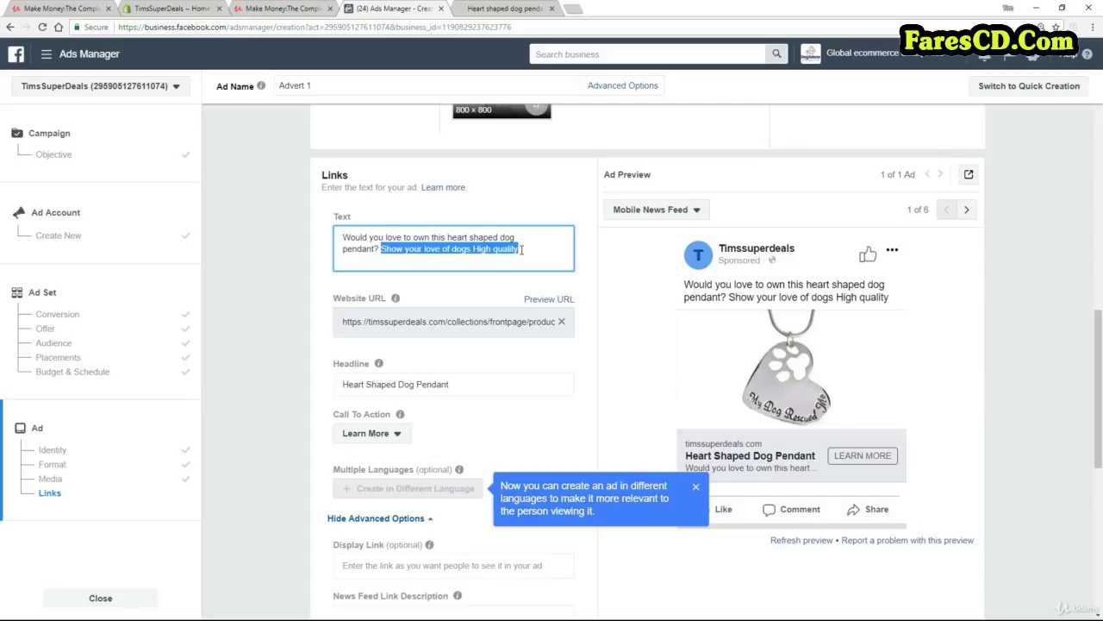
pyautogui.press('BackSpace')
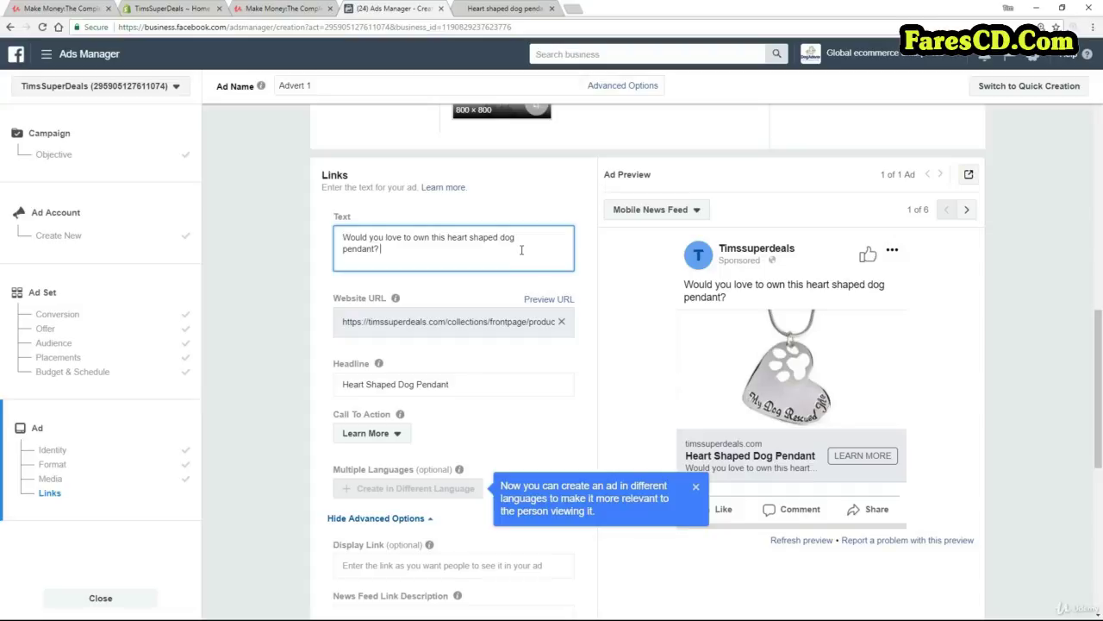
pyautogui.click(501, 10)
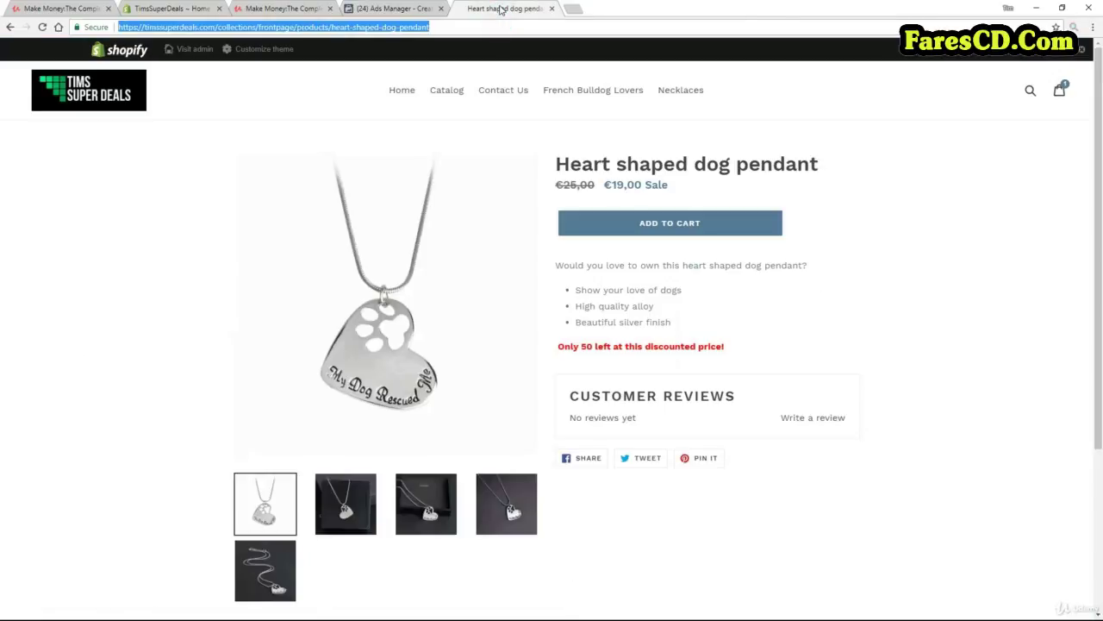
pyautogui.click(554, 346)
pyautogui.moveTo(554, 346); pyautogui.dragTo(729, 350)
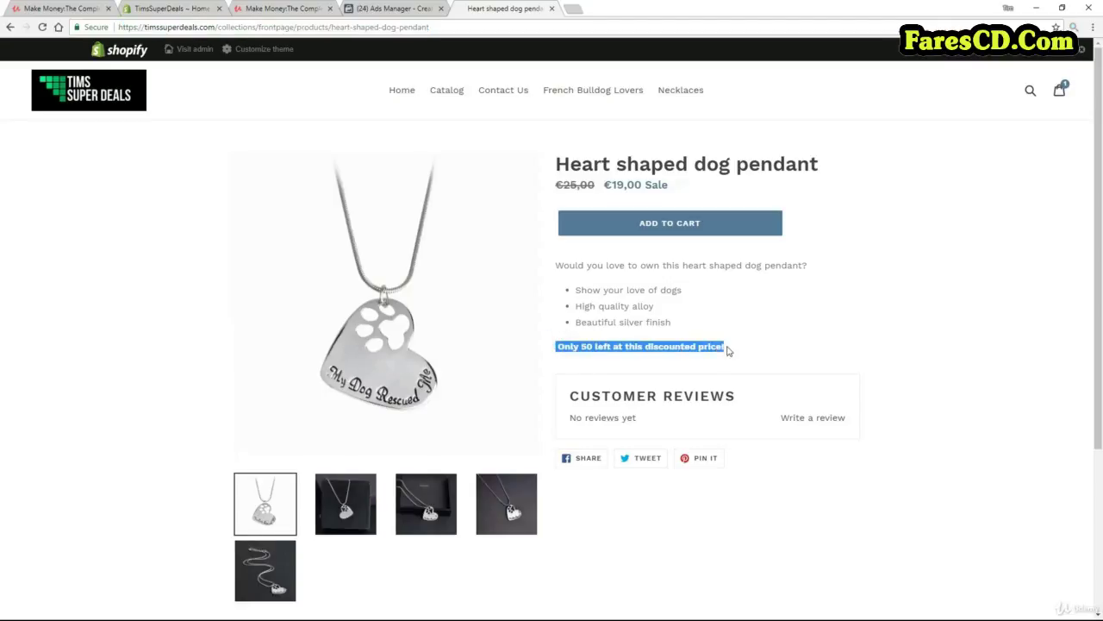
pyautogui.rightClick(709, 352)
pyautogui.click(728, 354)
pyautogui.click(392, 8)
pyautogui.rightClick(386, 248)
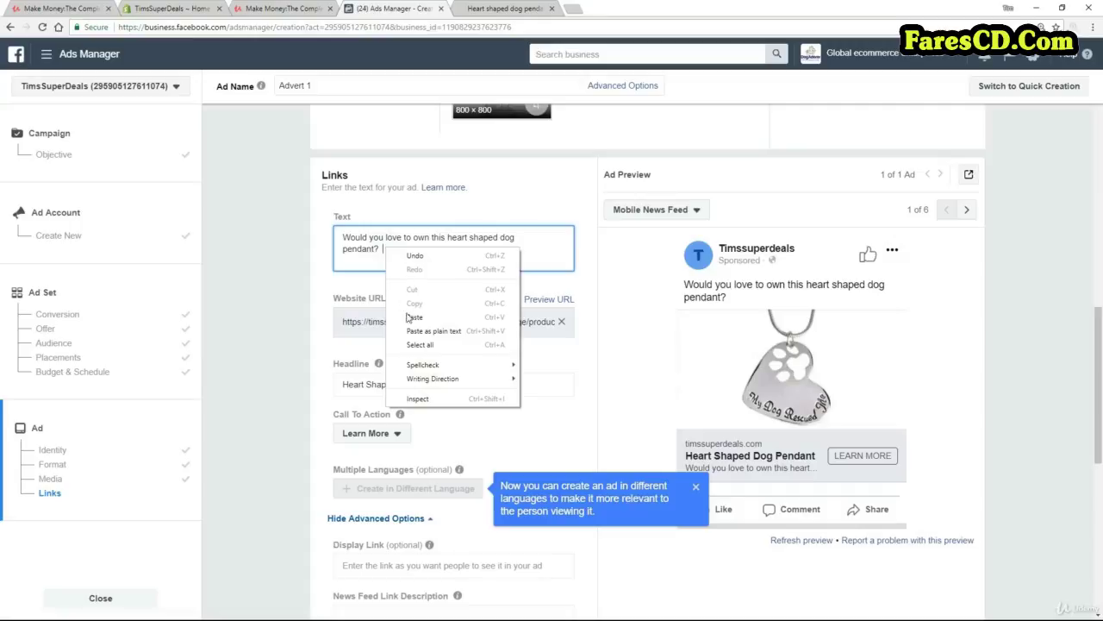
pyautogui.click(405, 310)
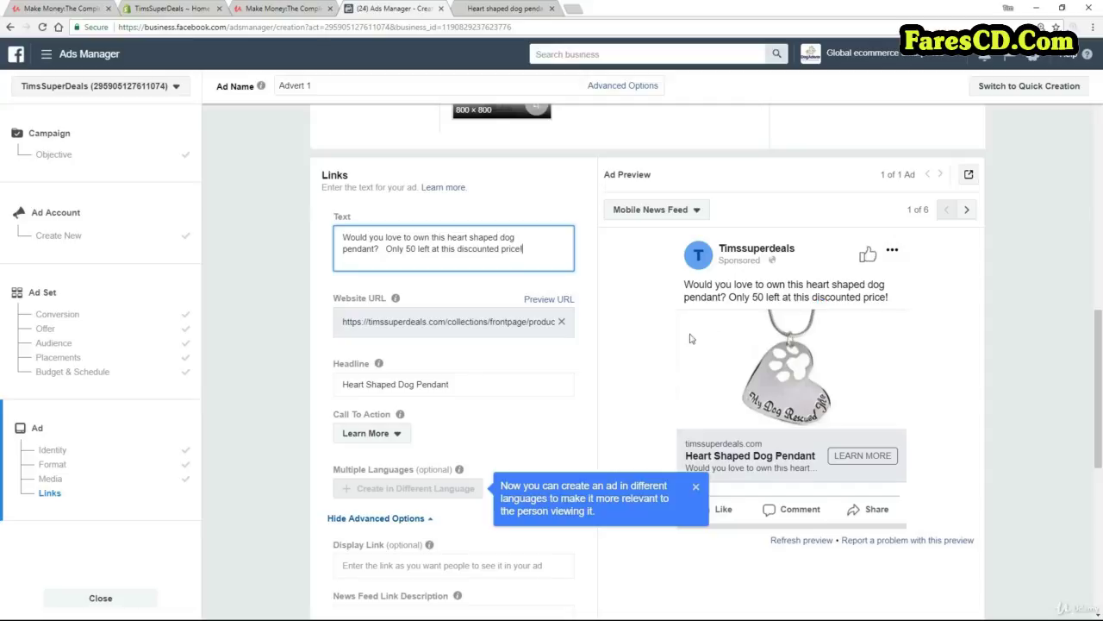
# Step: Change the ad's call to action to Shop Now
pyautogui.scroll(-2, 448, 354)
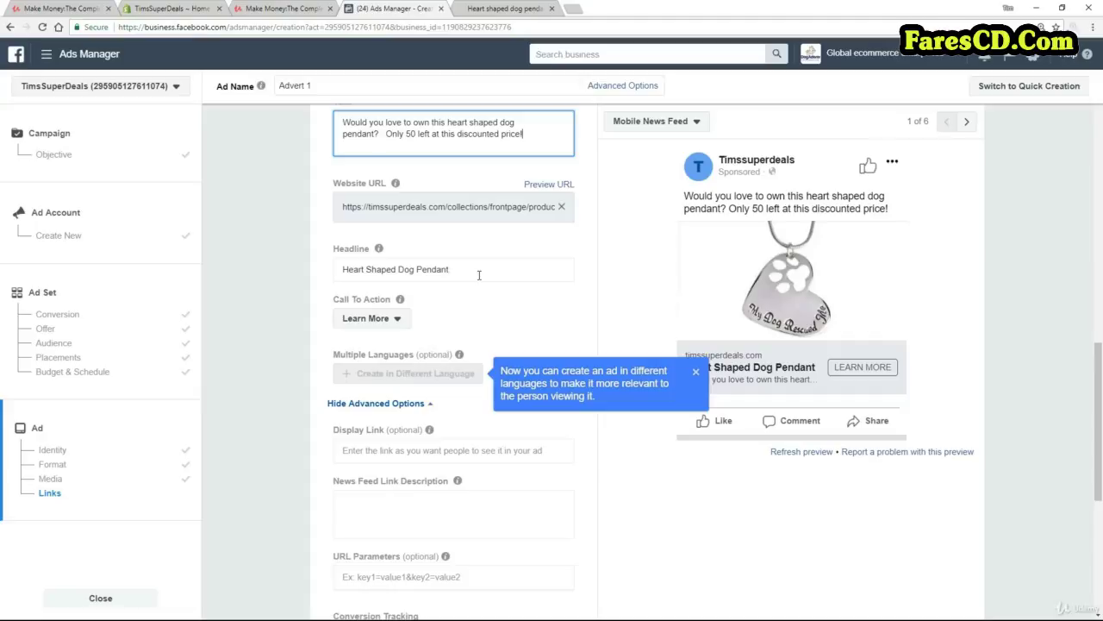
pyautogui.click(397, 323)
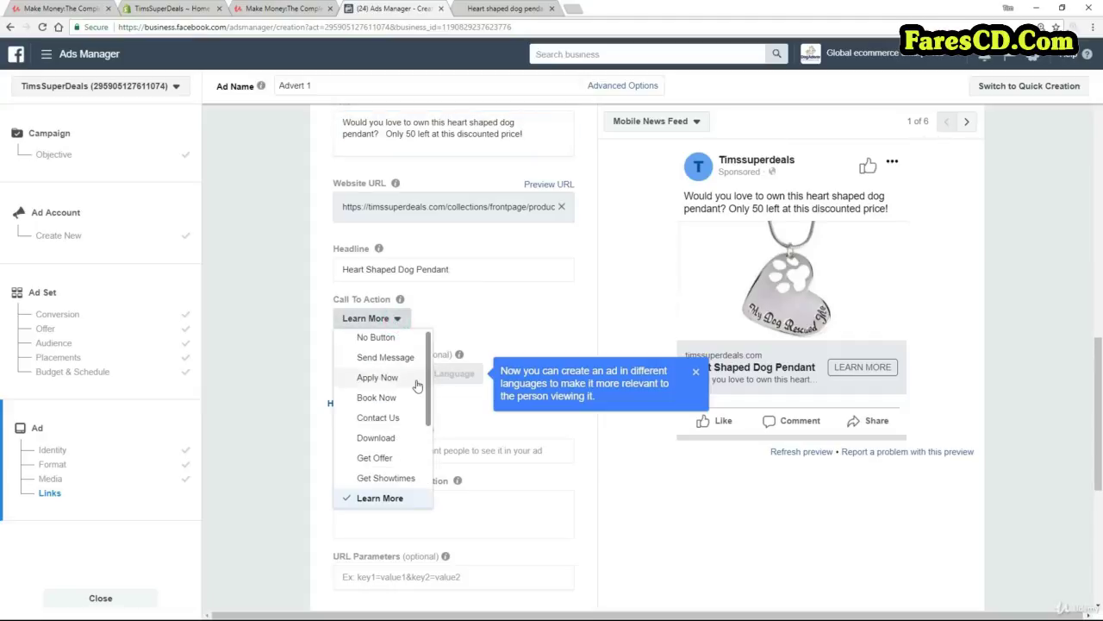
pyautogui.scroll(-3, 418, 387)
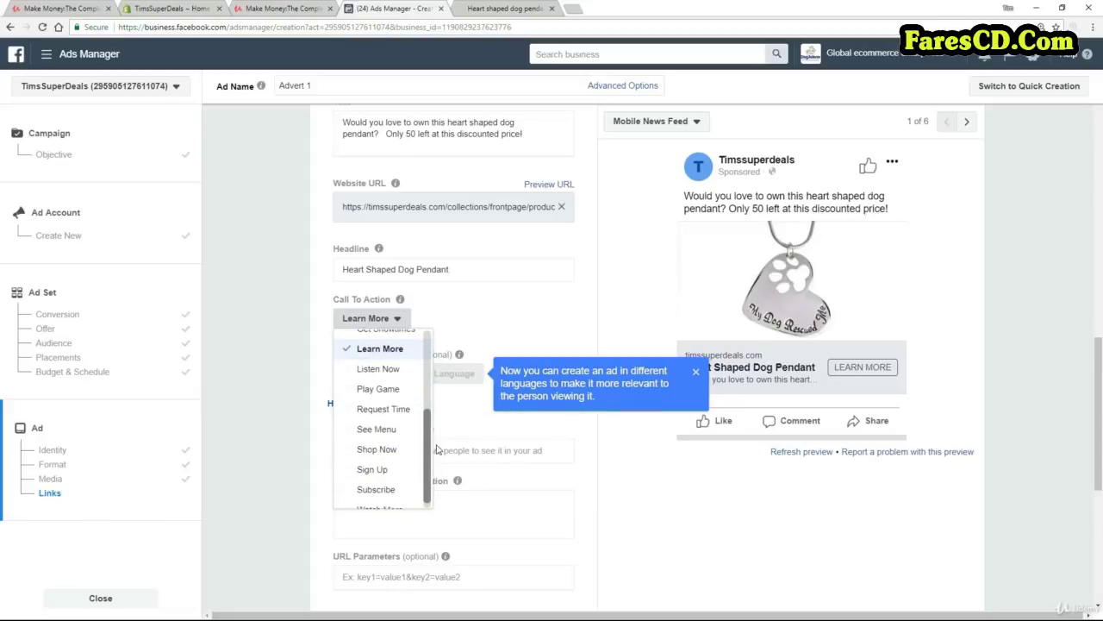
pyautogui.click(378, 451)
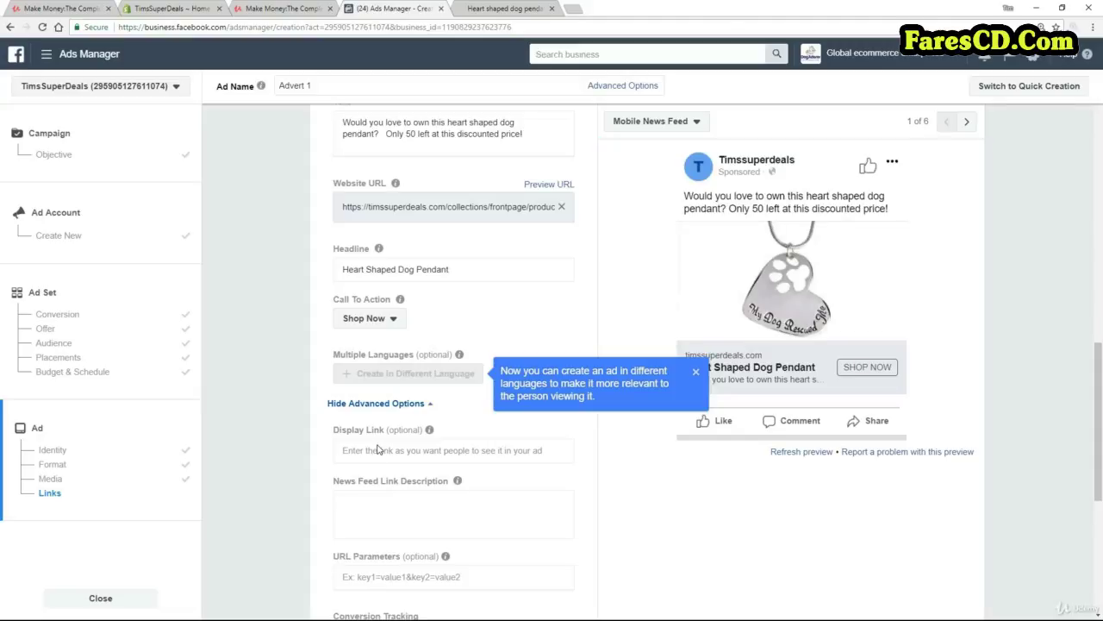
# Step: Leave the remaining optional link and tracking settings as they are and confirm the ad to submit it
pyautogui.scroll(-2, 294, 449)
pyautogui.scroll(-2, 294, 449)
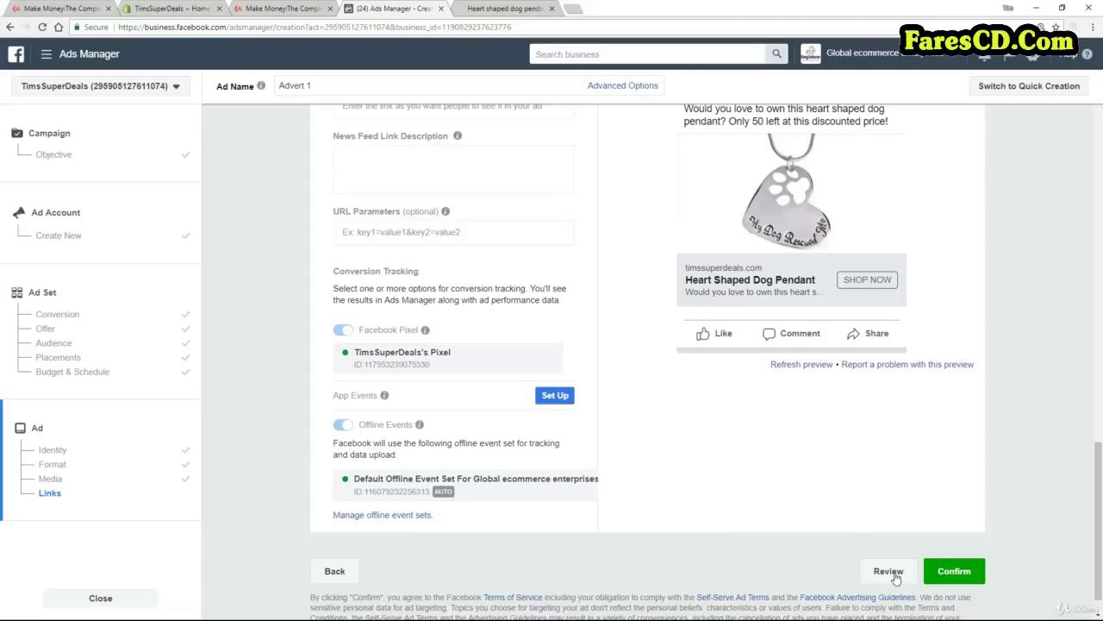
pyautogui.click(954, 571)
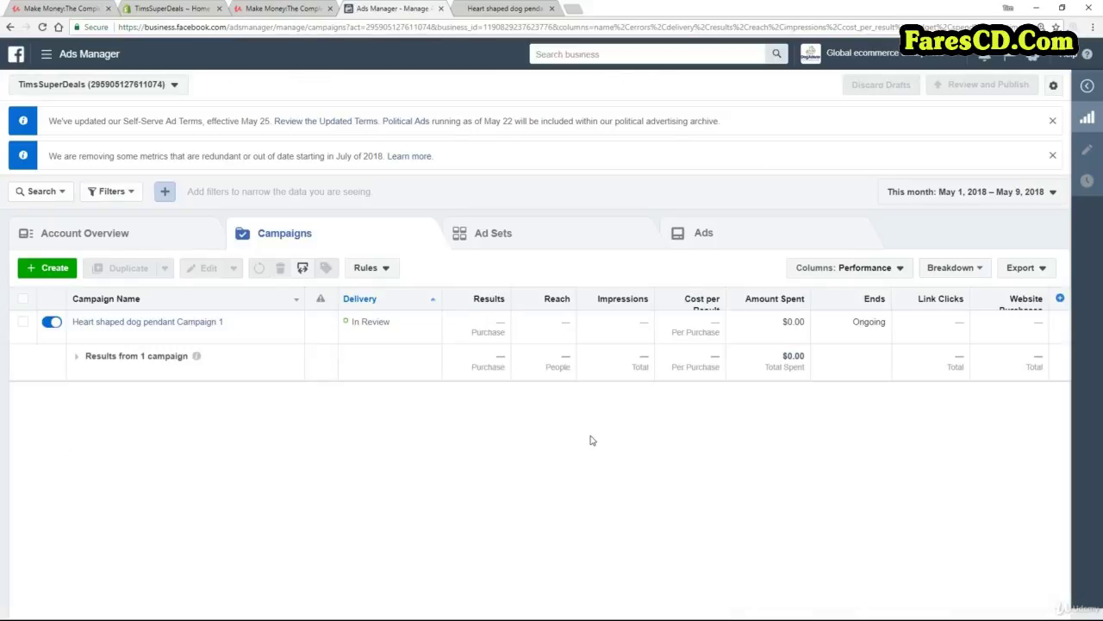